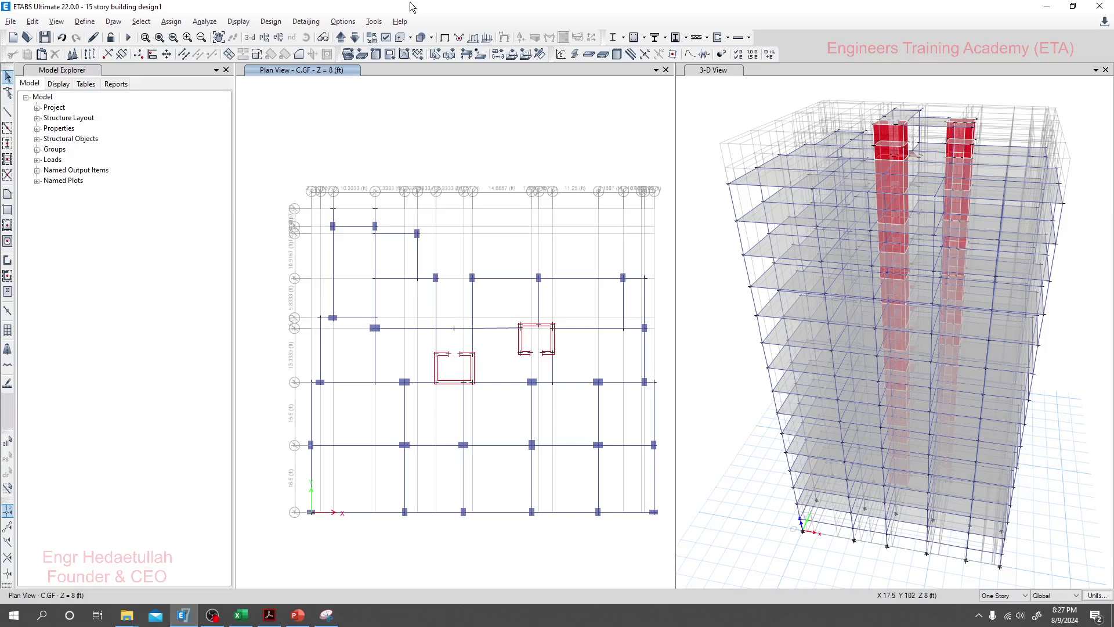
Open the Ev combination's Load Combination Data and select its Dead Load scale factor of 1
click(86, 25)
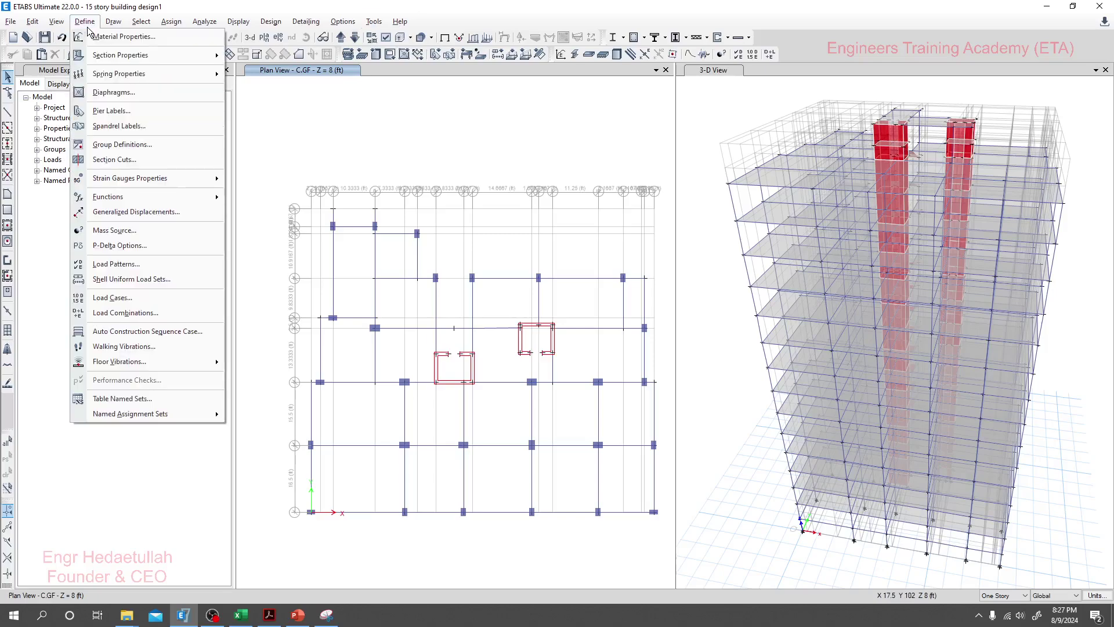
click(130, 313)
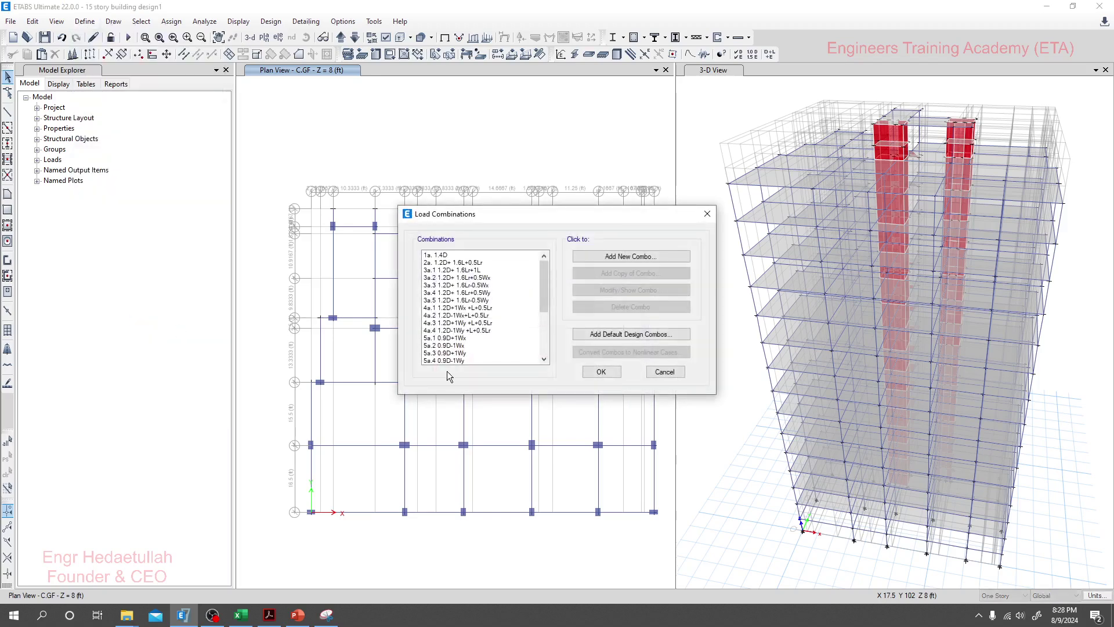
scroll(441, 354, down, 5)
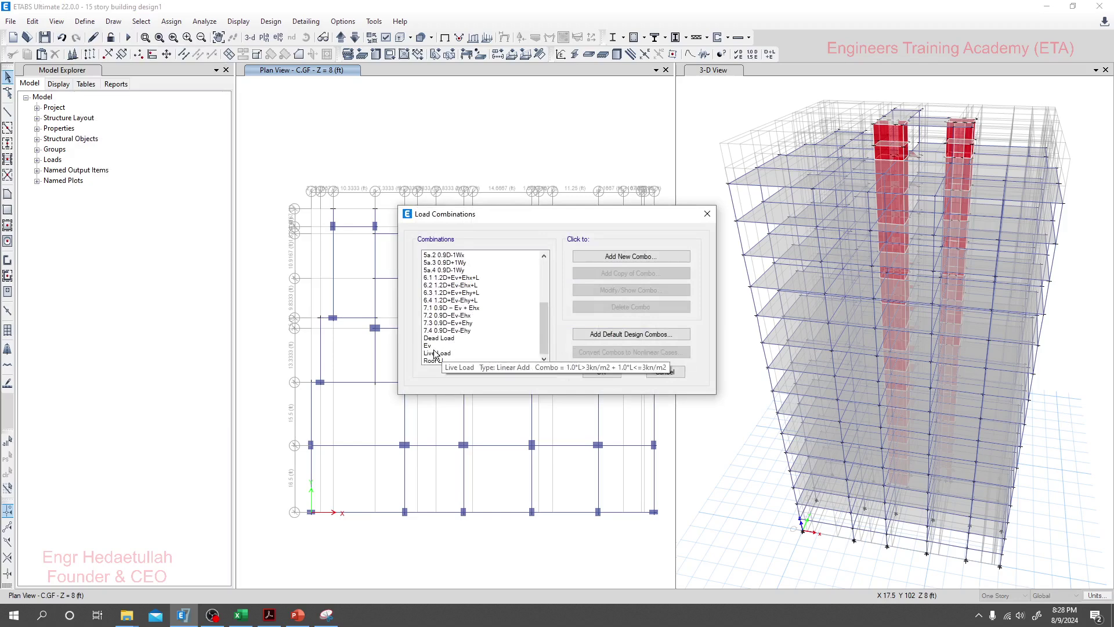
click(436, 353)
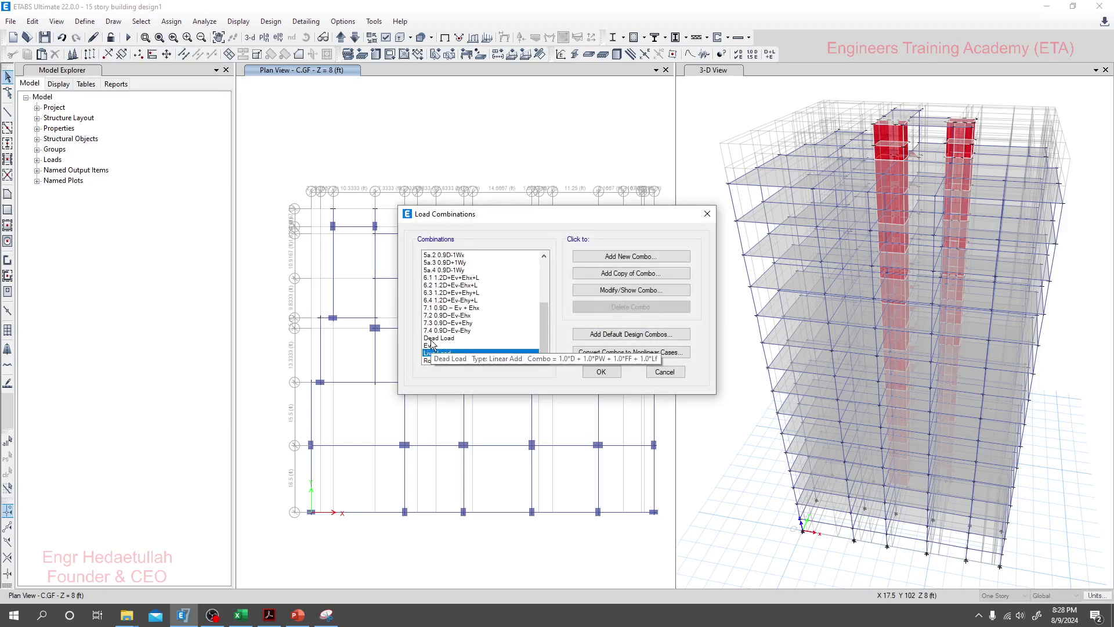
click(432, 347)
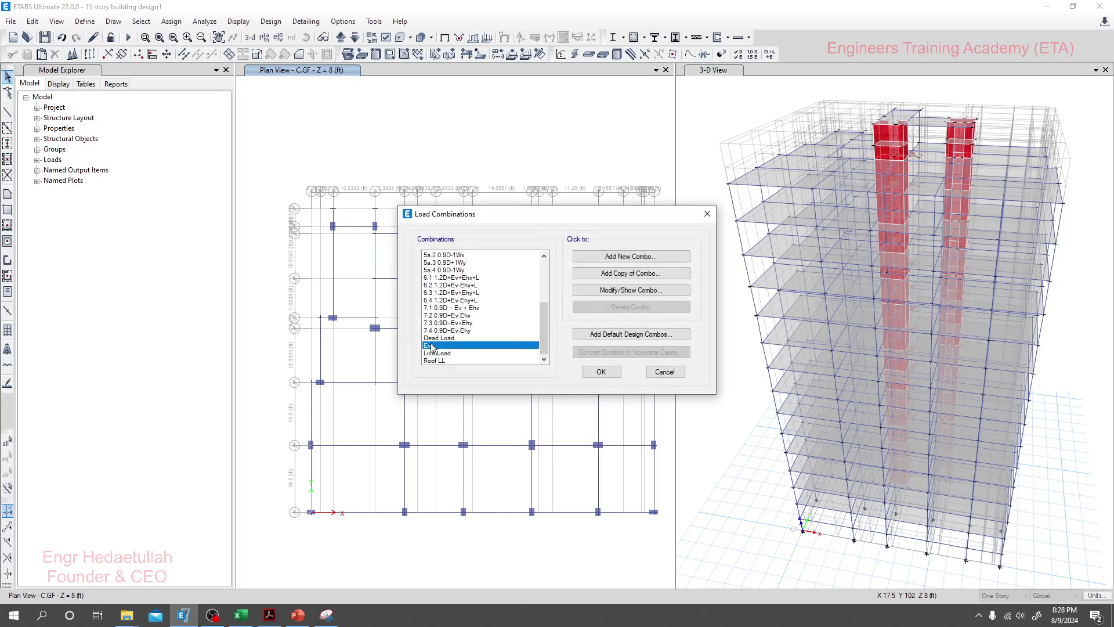
click(662, 289)
click(603, 308)
click(598, 312)
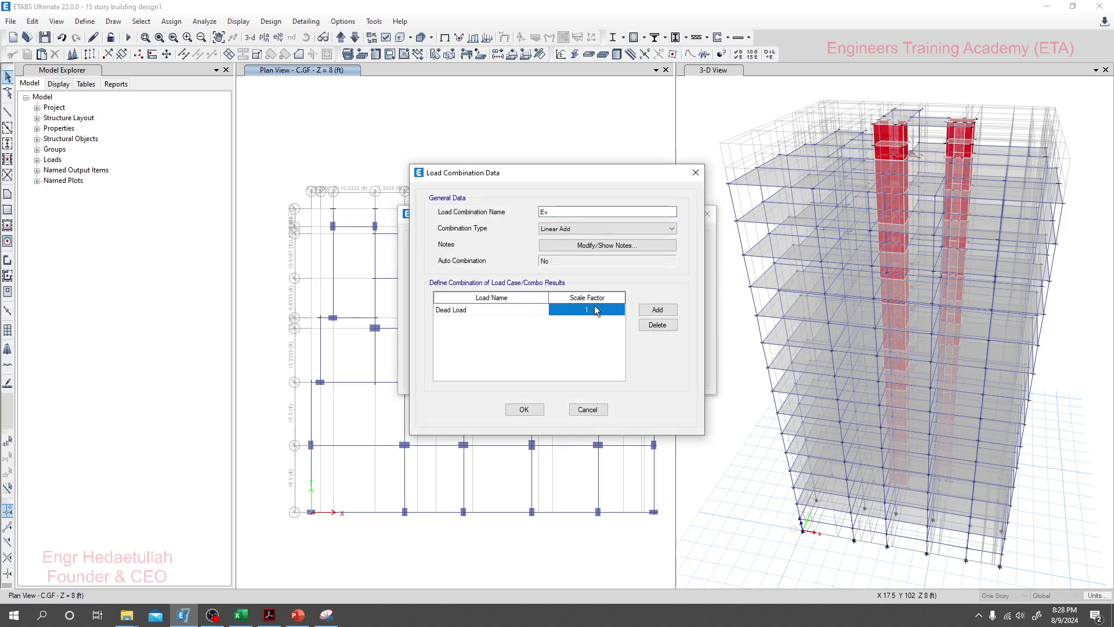
View the ASCE 7-16 PDF, then bring up PowerPoint slide 17 on vertical earthquake analysis
click(269, 615)
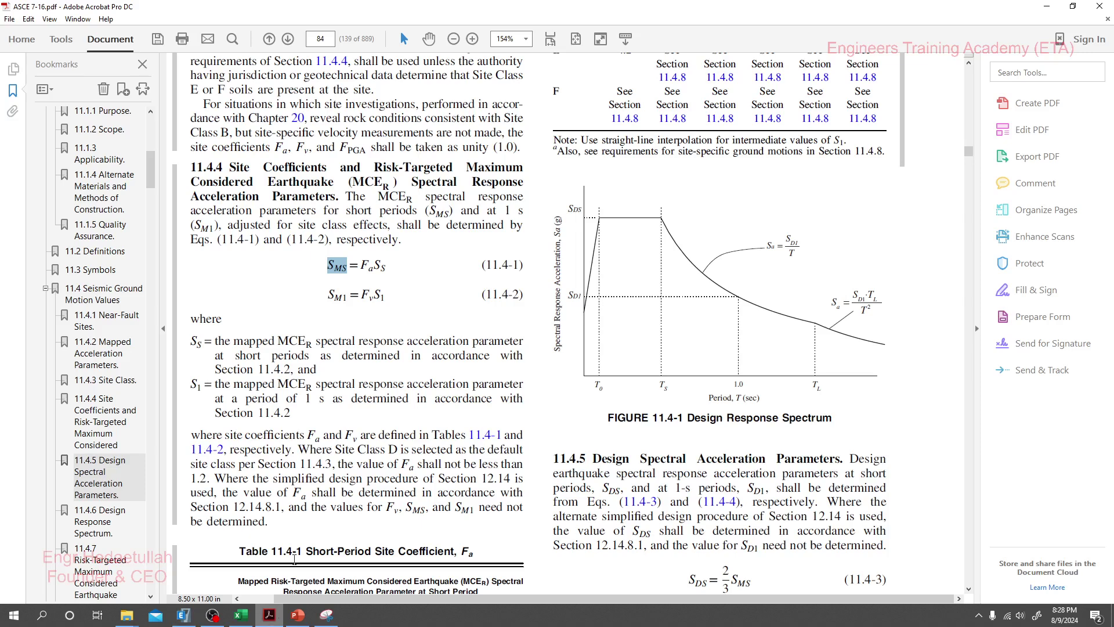
click(298, 614)
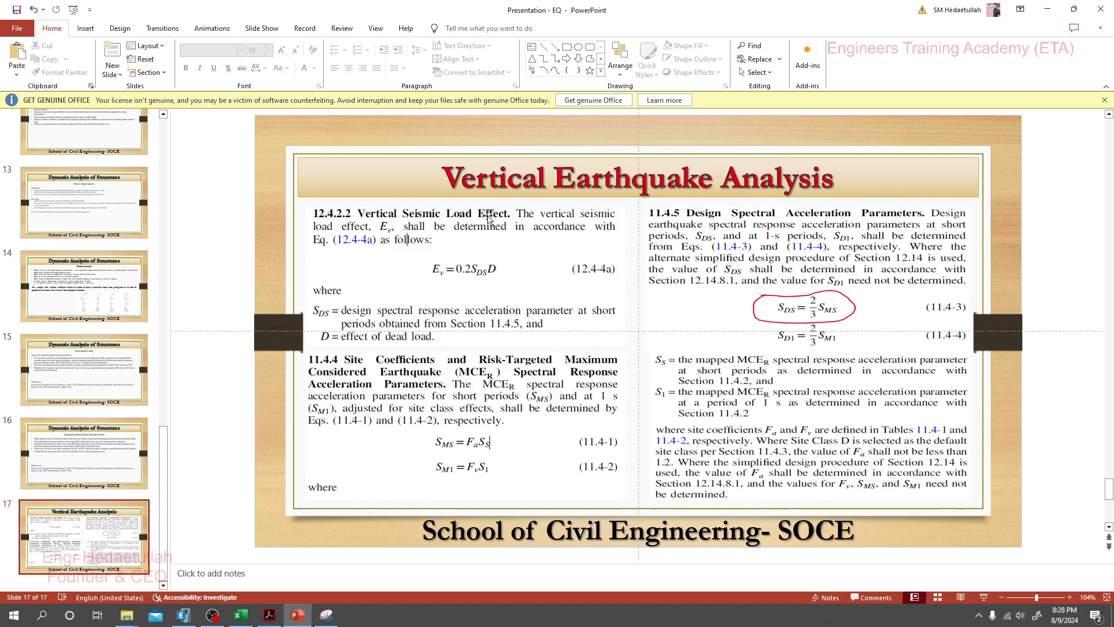
Start red inking, mark section 12.4.2.2 and circle the Ev = 0.2SDS D equation
click(342, 29)
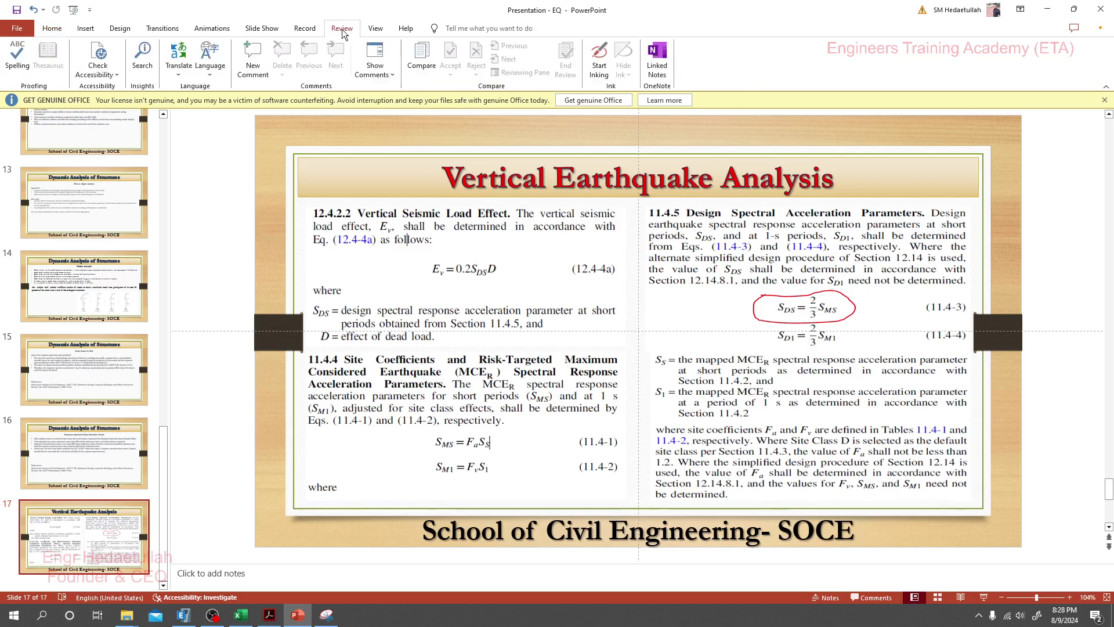
click(590, 50)
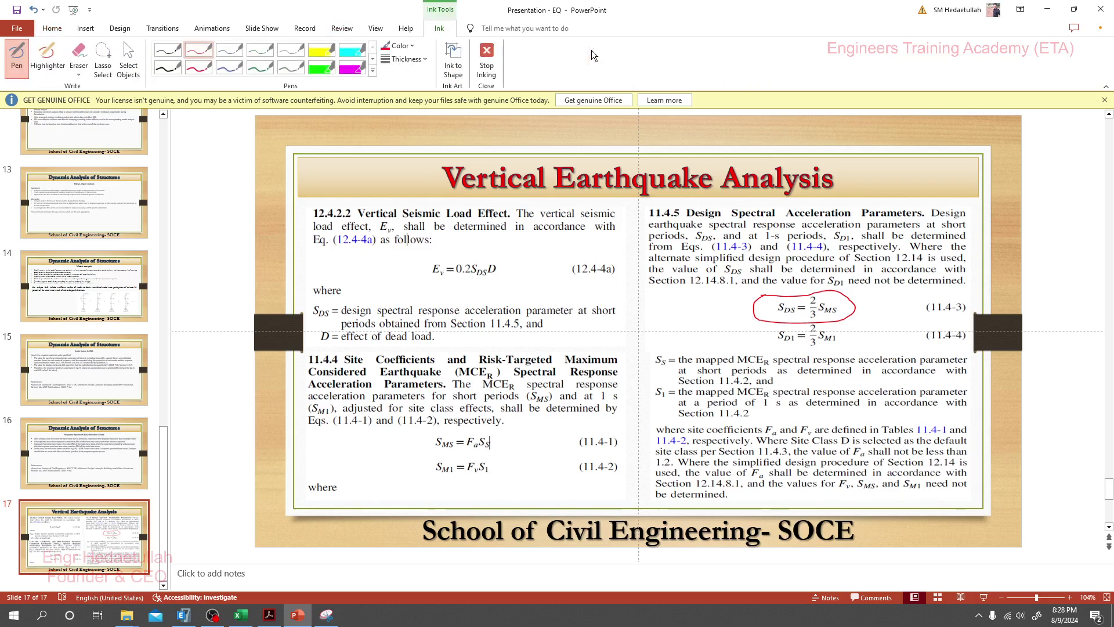
drag(302, 211, 385, 177)
mouse_move(418, 267)
mouse_down()
mouse_move(506, 245)
mouse_move(525, 265)
mouse_move(500, 288)
mouse_move(450, 293)
mouse_move(420, 269)
mouse_up()
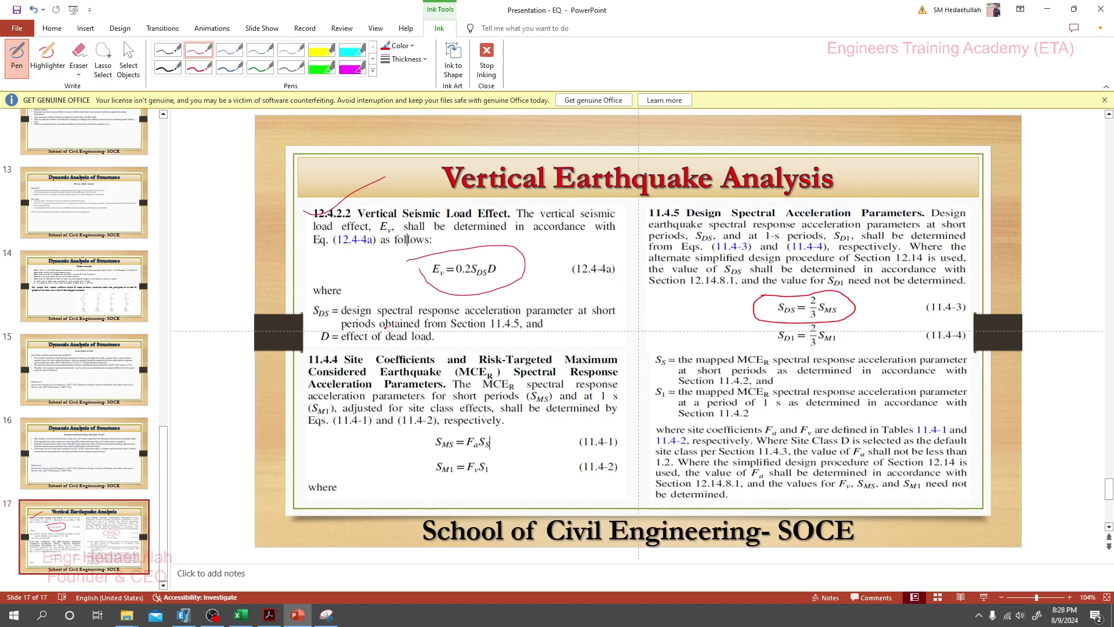
Mark the 11.4.5 reference, underline 'D = effect of dead load', and circle D in Ev
mouse_move(492, 333)
mouse_down()
mouse_move(548, 333)
mouse_move(495, 318)
mouse_move(489, 331)
mouse_move(559, 318)
mouse_up()
drag(643, 221, 687, 204)
mouse_move(325, 348)
mouse_down()
mouse_move(414, 350)
mouse_move(446, 335)
mouse_up()
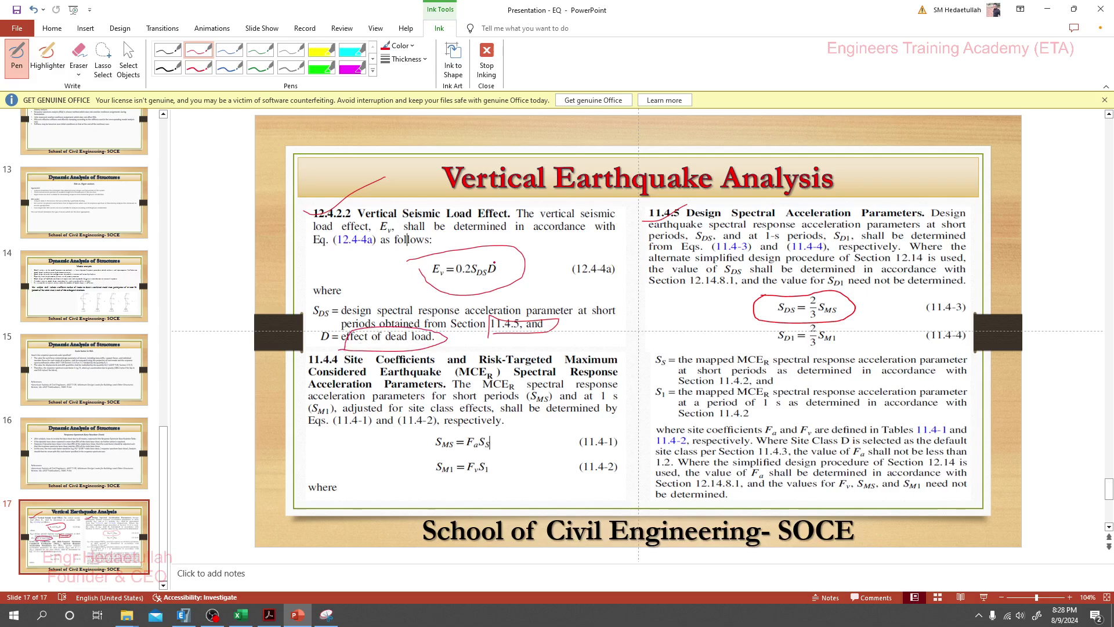
mouse_move(494, 263)
mouse_down()
mouse_move(485, 281)
mouse_move(503, 269)
mouse_up()
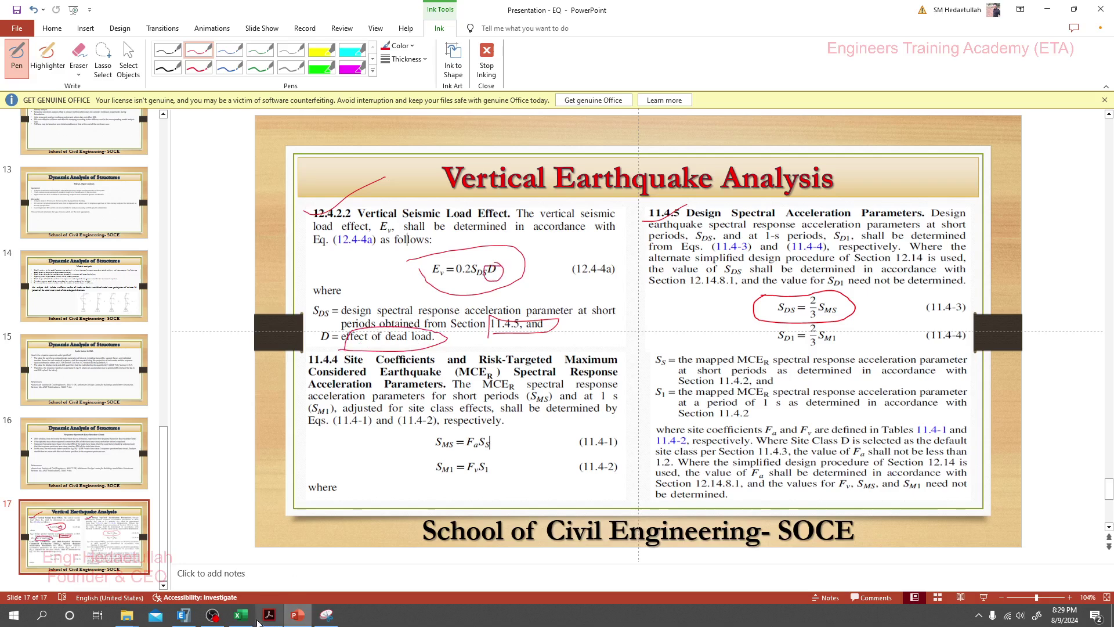
Return to ETABS's Ev Load Combination Data dialog and focus its name field
click(183, 614)
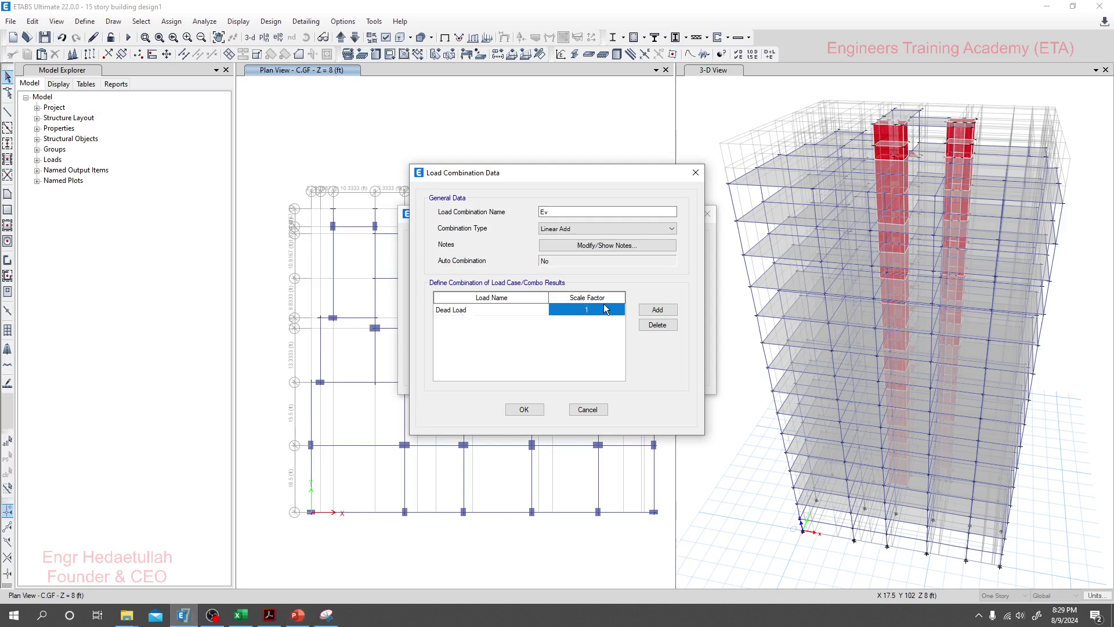
click(551, 212)
On the slide, circle 0.2SDS in red, then tick and underline SDS = 2/3 SMS
click(297, 614)
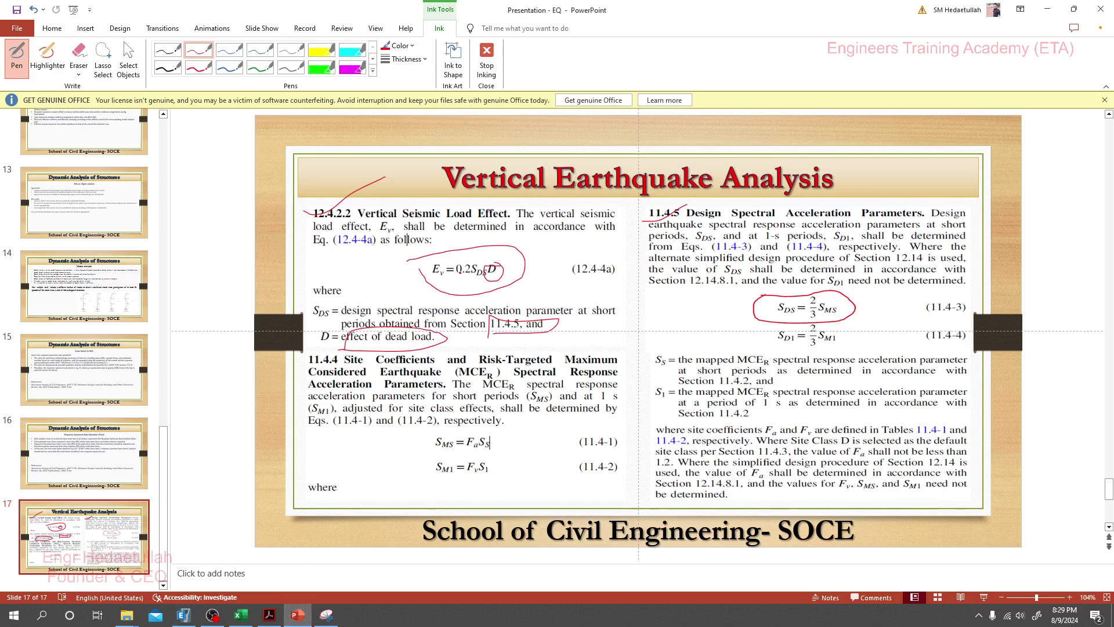
mouse_move(453, 264)
mouse_down()
mouse_move(478, 256)
mouse_move(490, 273)
mouse_move(456, 285)
mouse_move(468, 284)
mouse_up()
drag(723, 307, 771, 294)
drag(821, 315, 847, 317)
Circle section 11.4.4, box SMS = Fa SS and circle Fa in equation 11.4-1
mouse_move(304, 364)
mouse_down()
mouse_move(340, 367)
mouse_move(323, 352)
mouse_move(303, 366)
mouse_up()
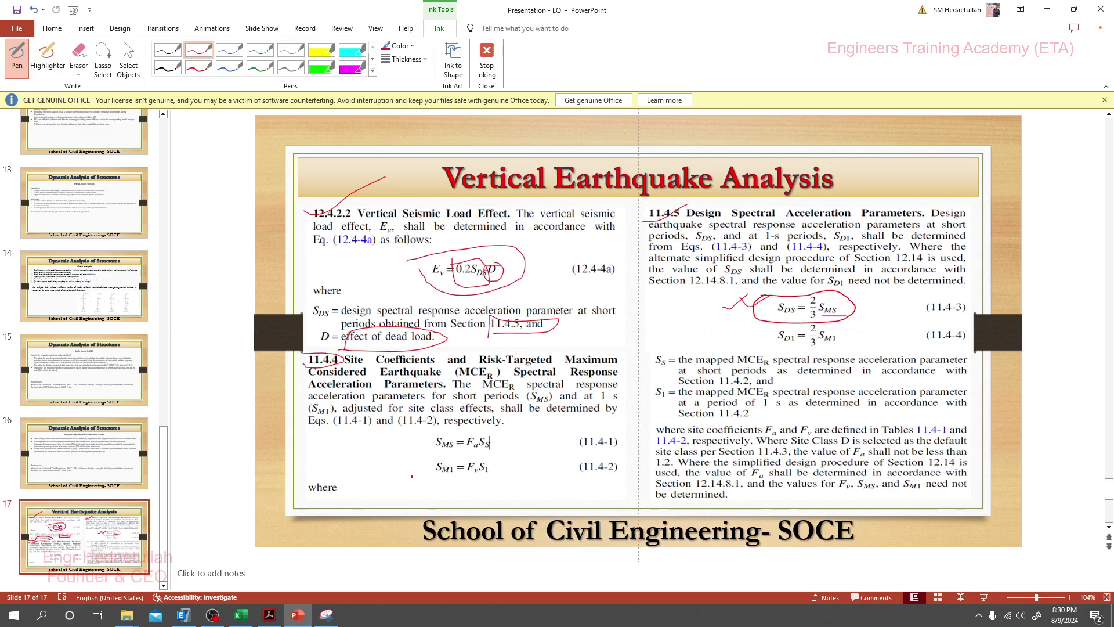
mouse_move(427, 433)
mouse_down()
mouse_move(498, 430)
mouse_move(506, 443)
mouse_move(496, 453)
mouse_move(427, 434)
mouse_up()
mouse_move(472, 434)
mouse_down()
mouse_move(459, 454)
mouse_move(480, 455)
mouse_move(476, 432)
mouse_move(474, 445)
mouse_move(493, 434)
mouse_move(477, 435)
mouse_up()
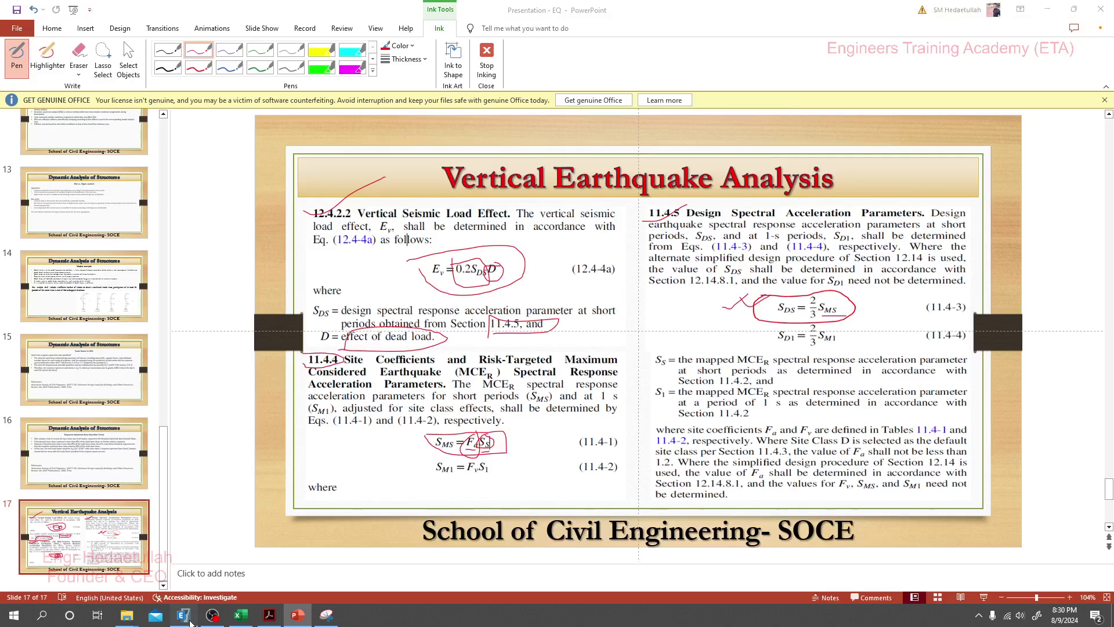
click(183, 615)
Cancel the combination dialogs and open the Ehx load pattern's ASCE 7-16 seismic settings
click(586, 404)
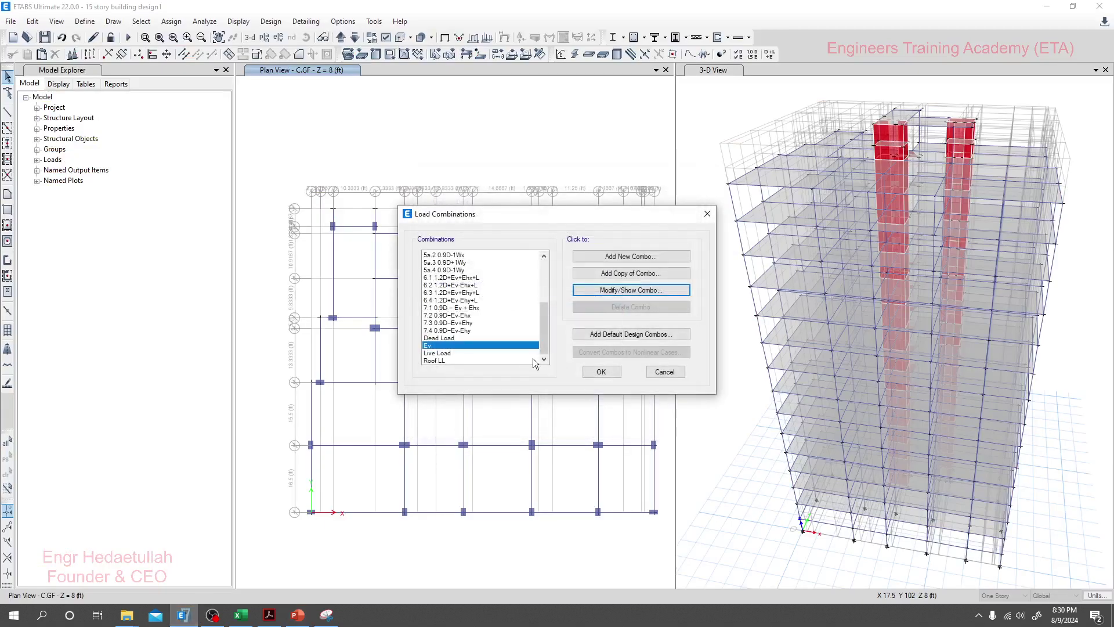
click(664, 372)
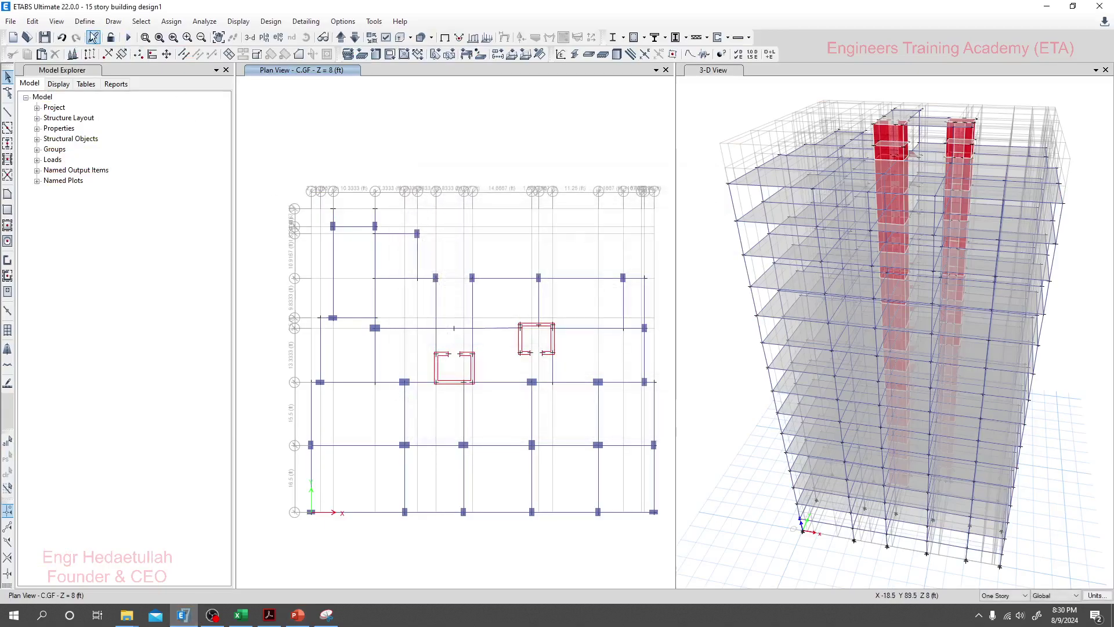
click(85, 21)
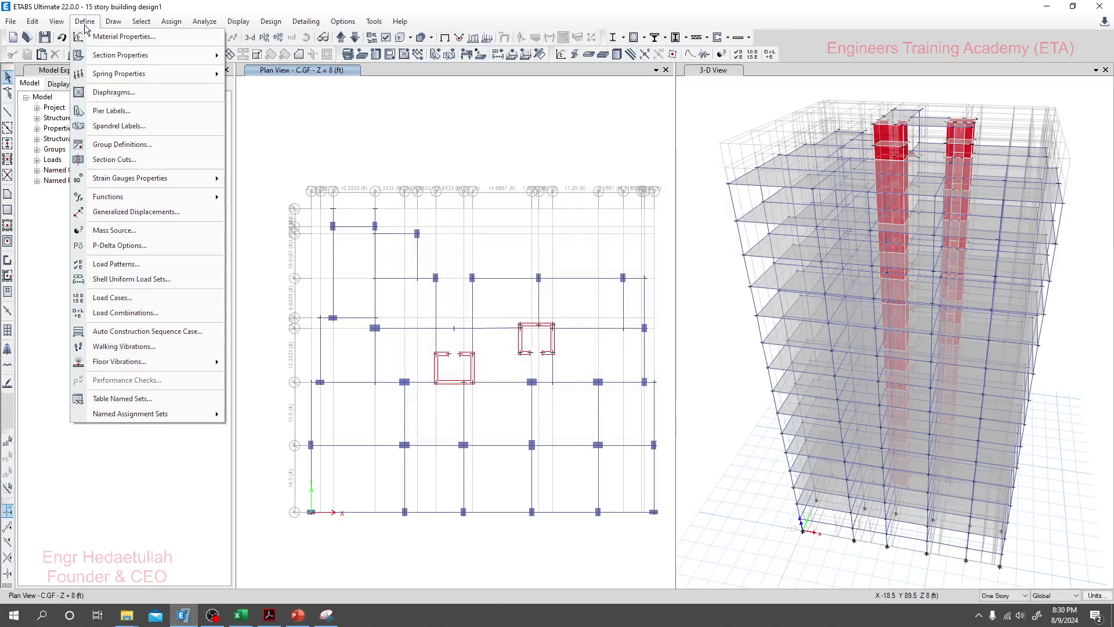
click(120, 264)
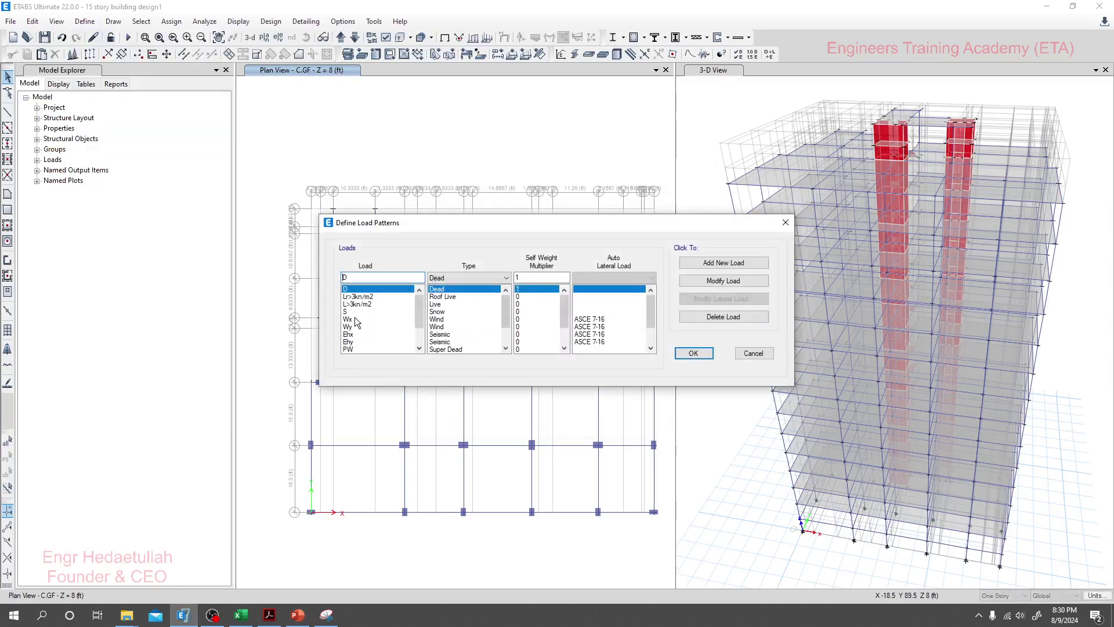
click(355, 335)
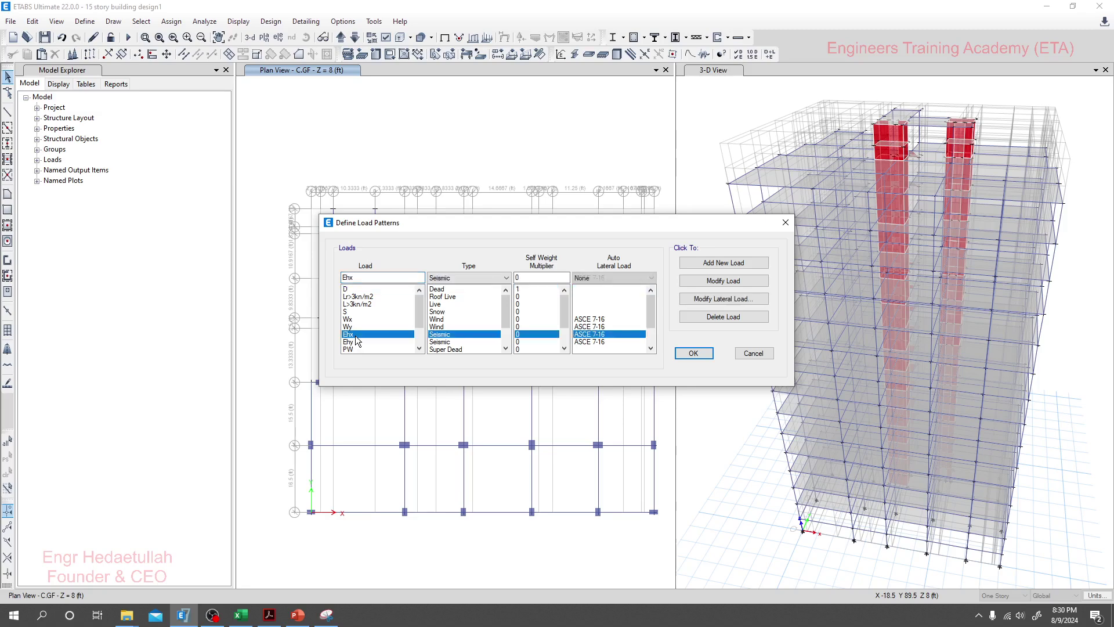
click(718, 299)
Enter 0.5 as the 0.2 sec spectral acceleration Ss for the Ehx pattern
key(shift+Tab)
key(shift+Tab)
key(shift+Tab)
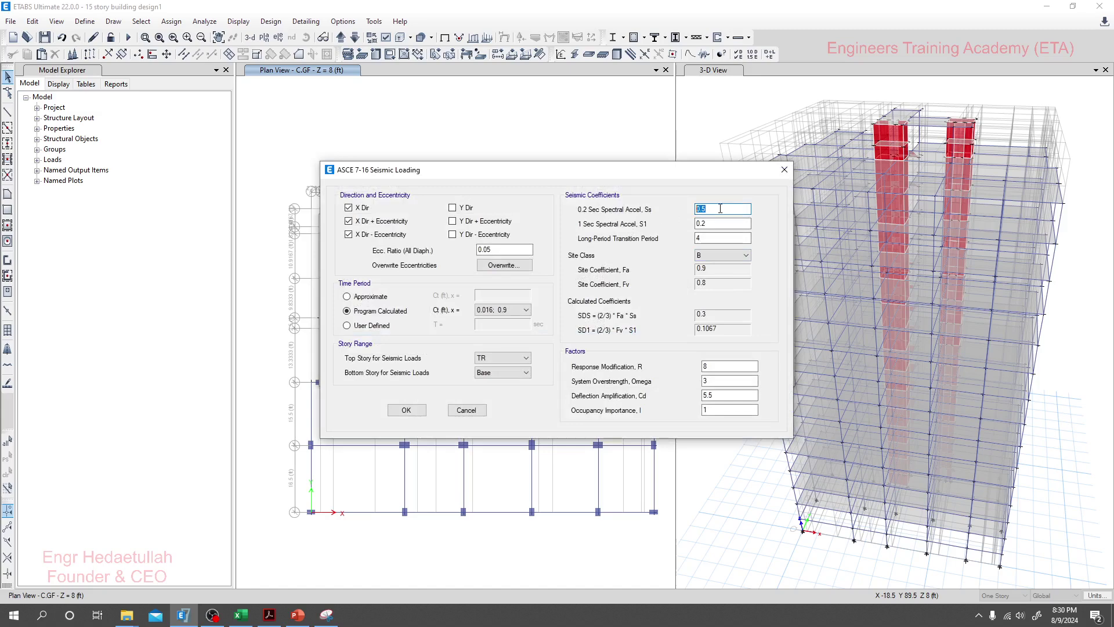
text(0.5)
key(Tab)
key(shift+Tab)
click(720, 210)
double_click(720, 210)
text(0.5)
click(296, 615)
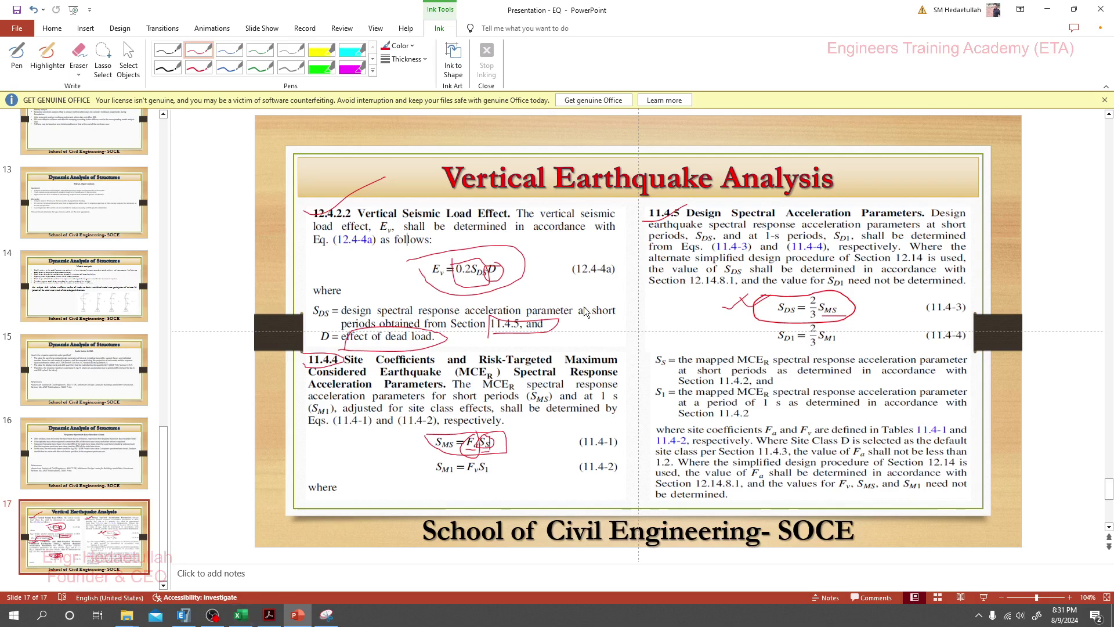
Open the Excel Manual sheet and check Fa 0.9 in E8 and Ss 0.5 in E9
click(241, 615)
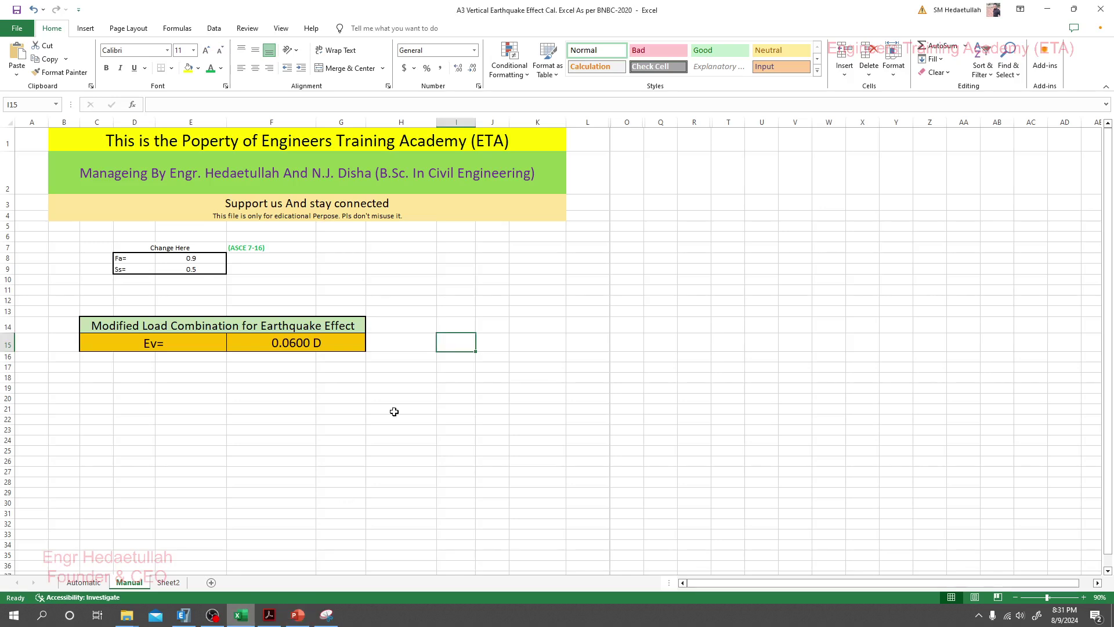
click(272, 471)
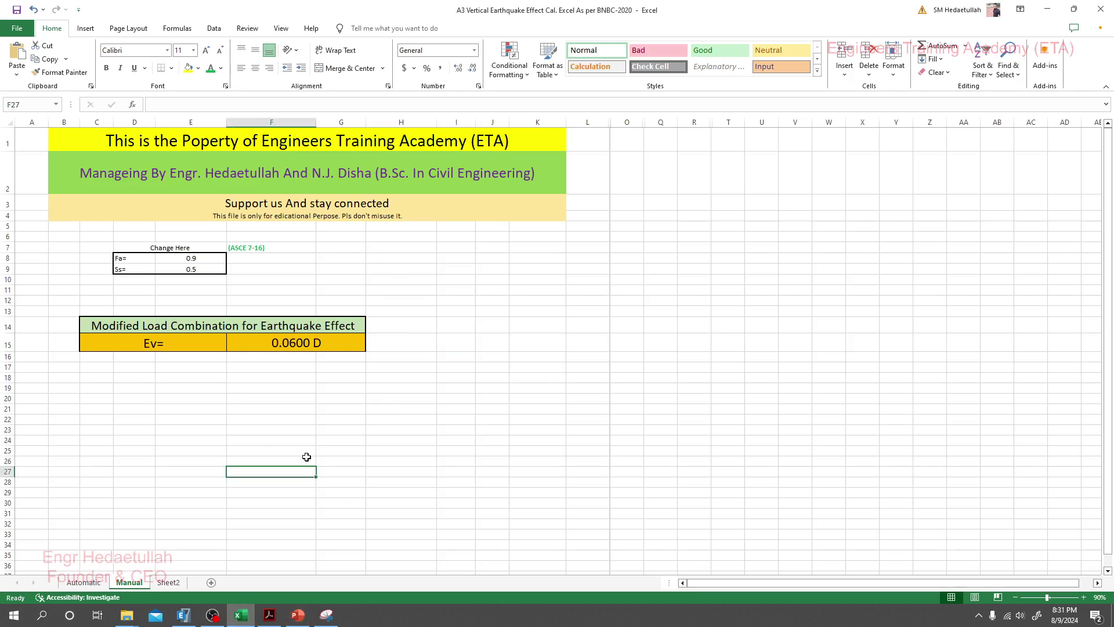
click(301, 280)
click(132, 258)
click(206, 257)
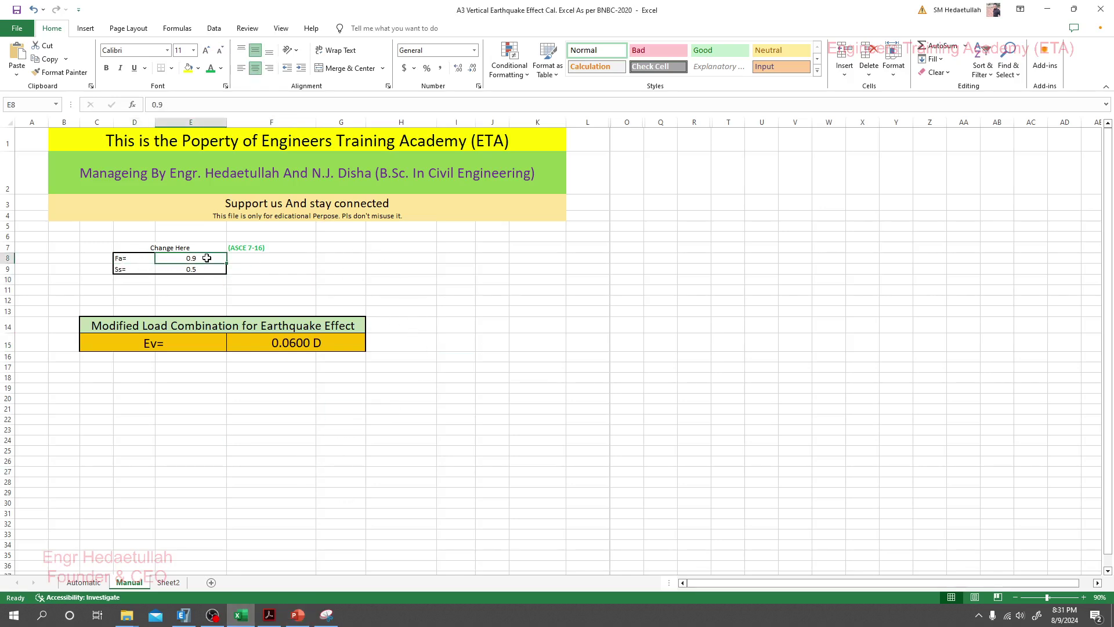
click(191, 269)
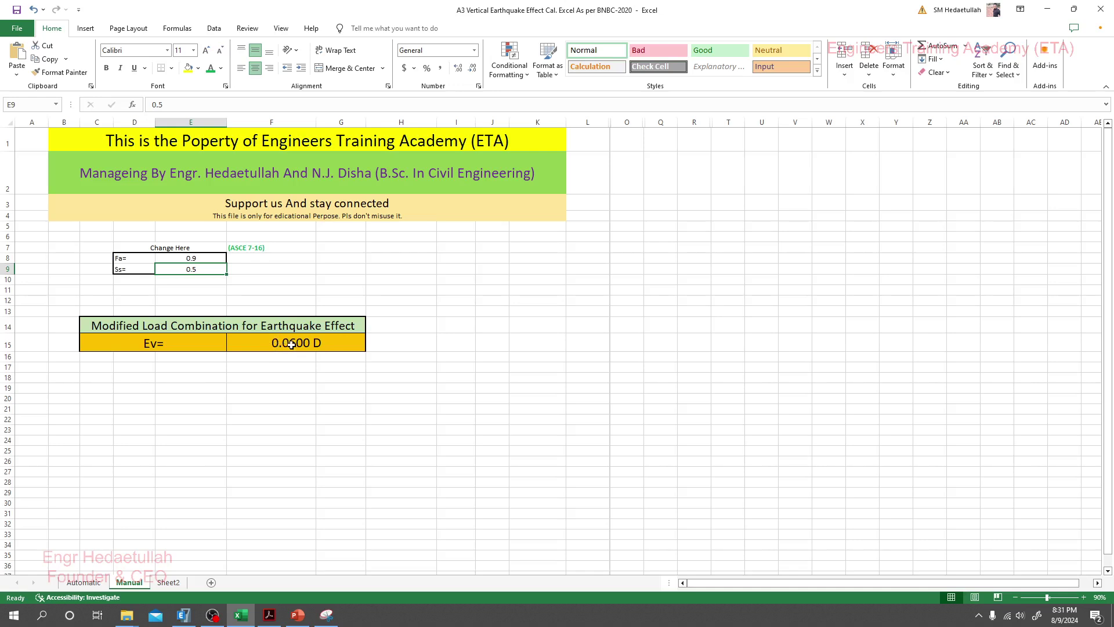
Cancel the seismic and load pattern dialogs and reopen the Load Combinations list
click(183, 614)
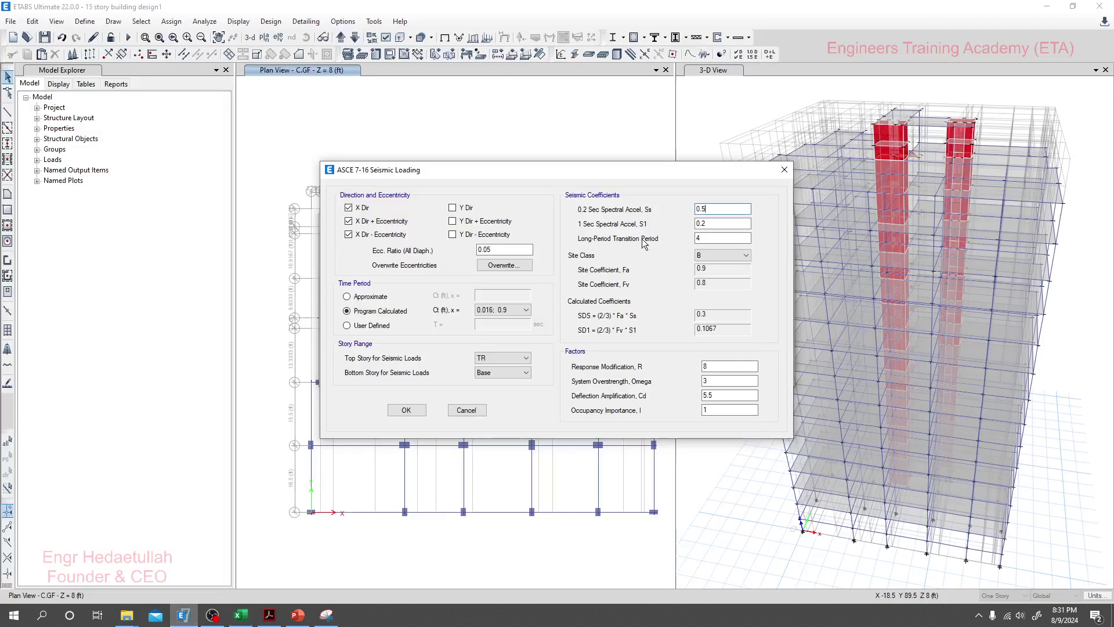
click(467, 410)
click(754, 353)
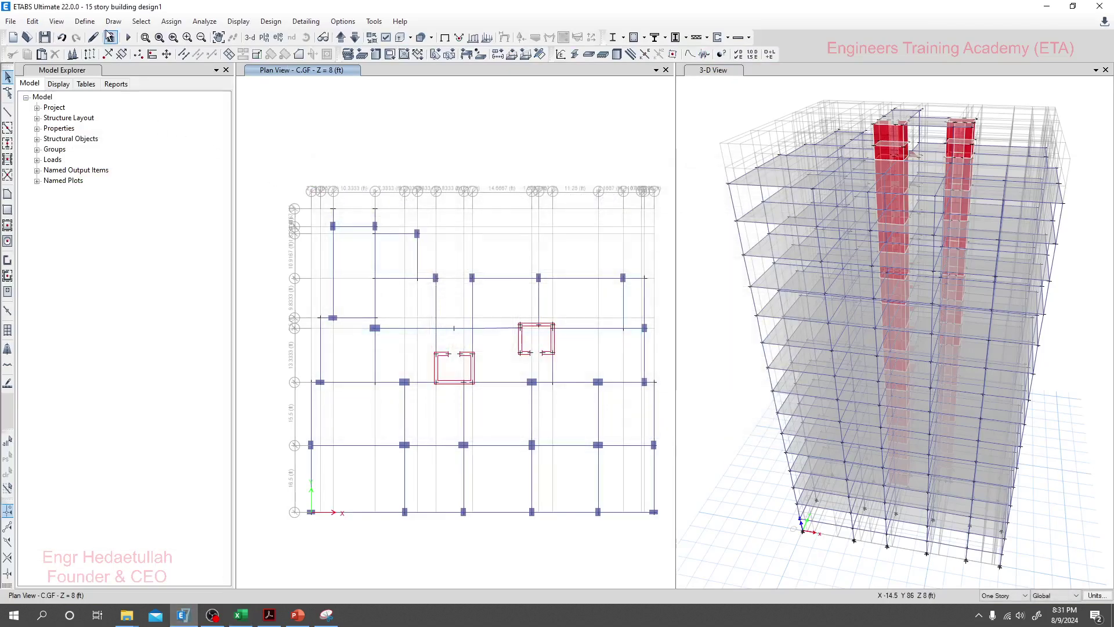
click(85, 21)
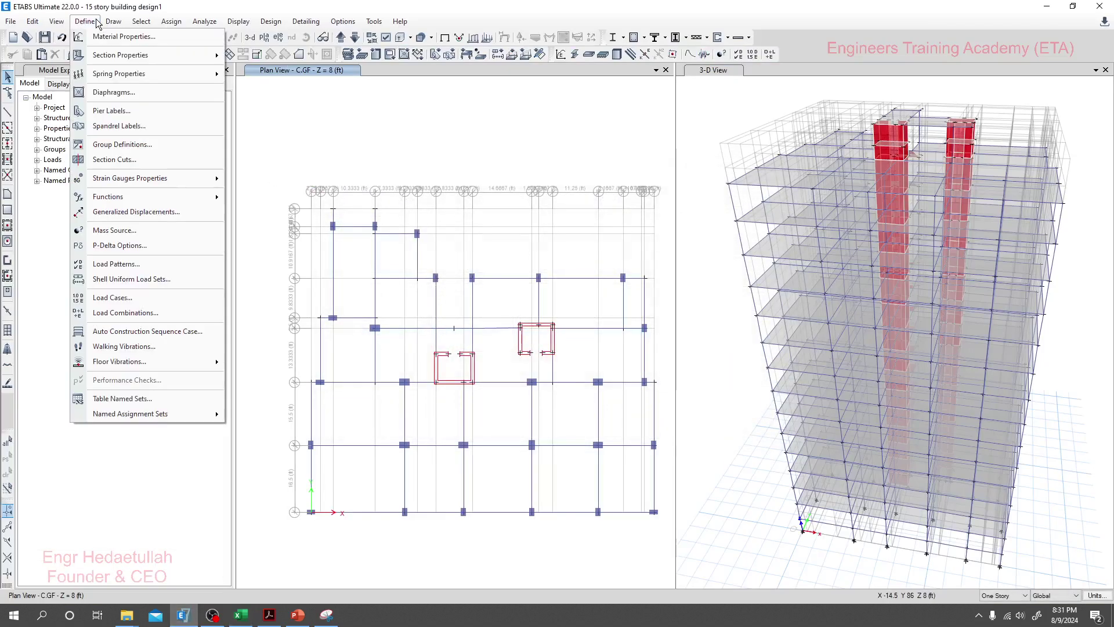
click(123, 314)
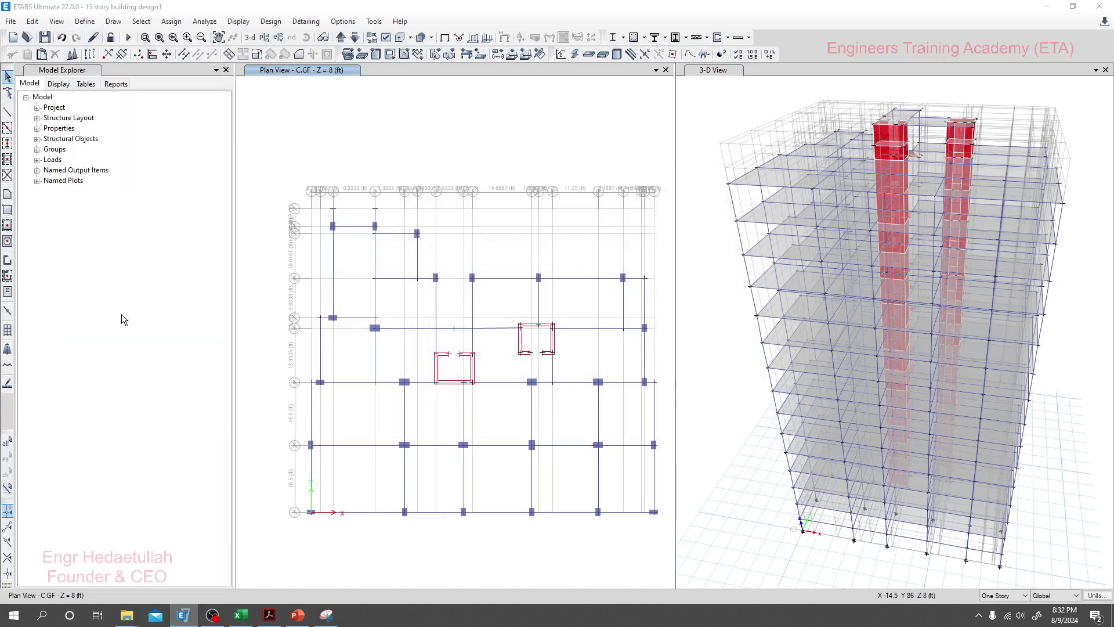
scroll(453, 348, down, 5)
Set the Ev combination's Dead Load scale factor to 0.06 and confirm it
click(435, 346)
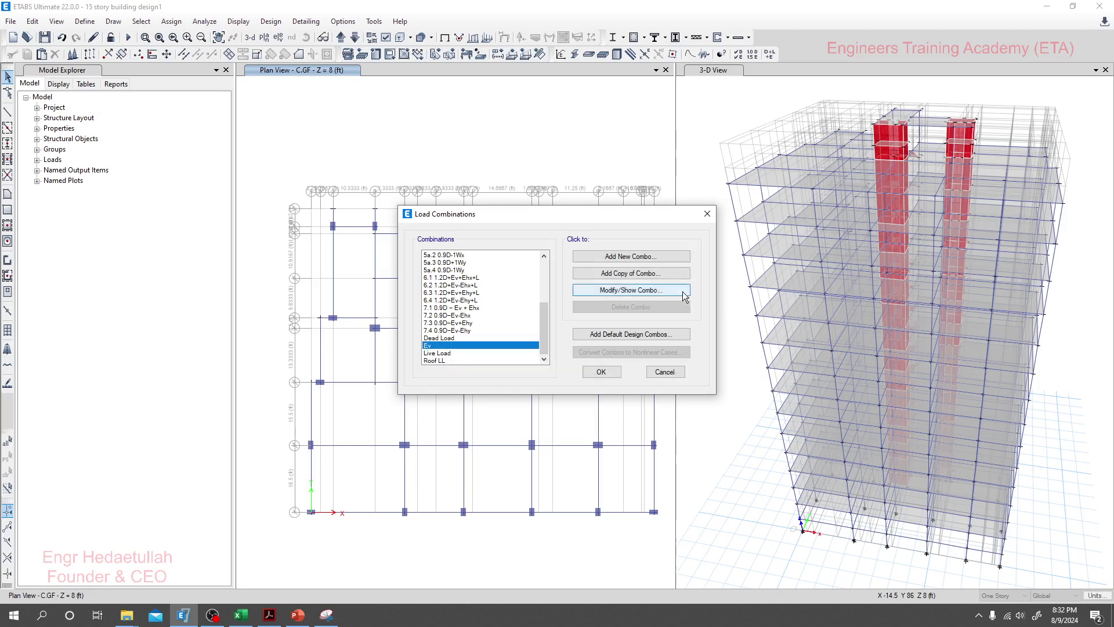
click(661, 290)
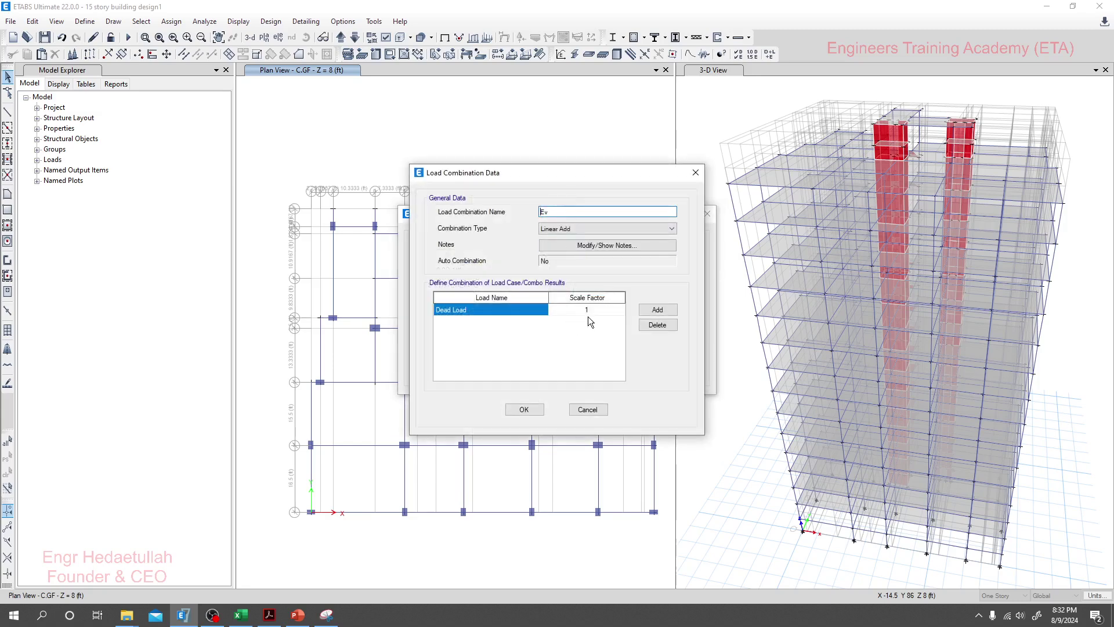
click(592, 310)
text(0.06)
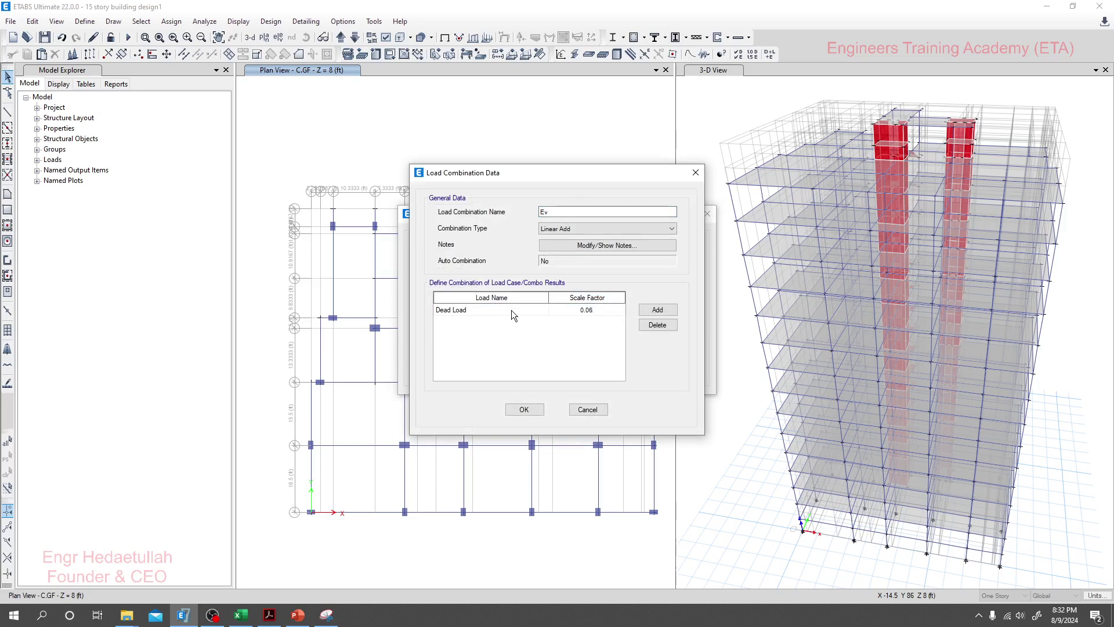
click(524, 409)
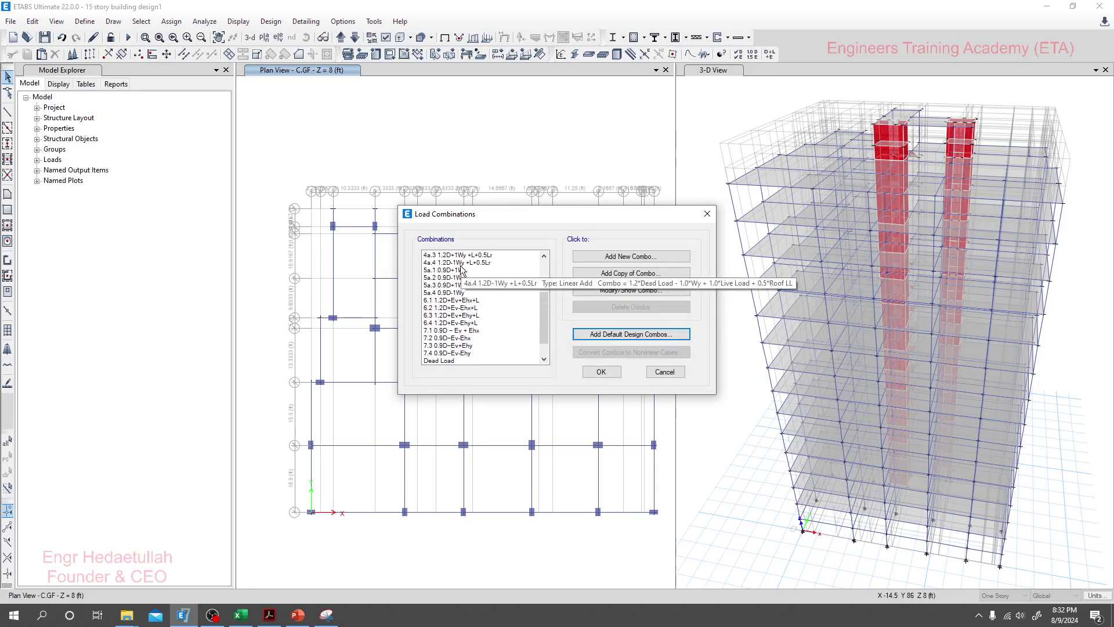
Review and accept the Load Combinations list, then save the 15-story building model
scroll(457, 313, up, 1)
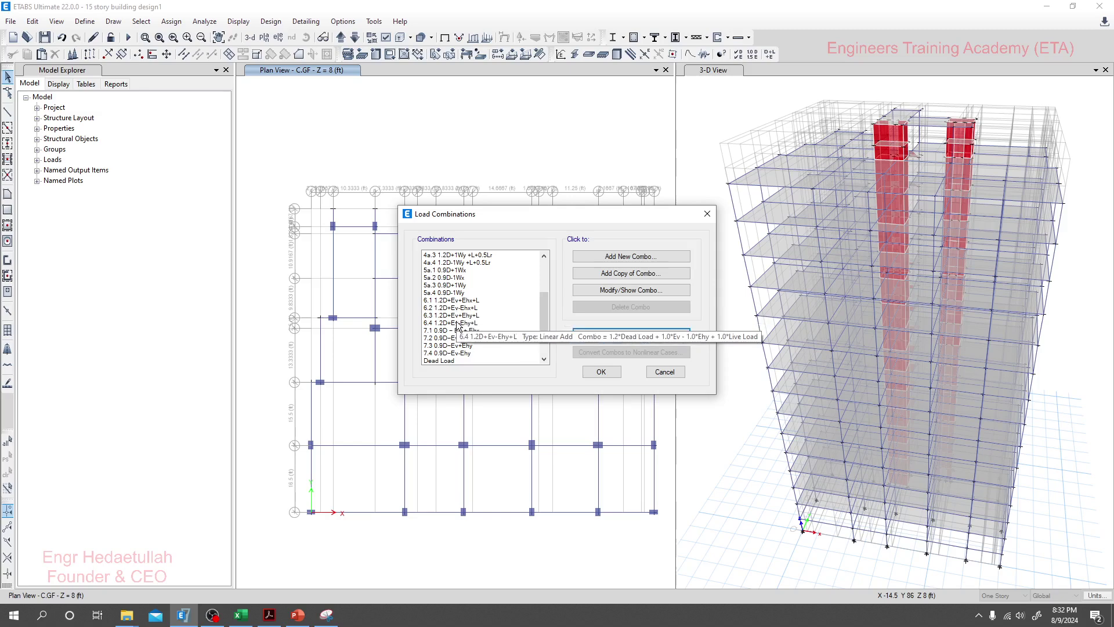
scroll(456, 333, down, 1)
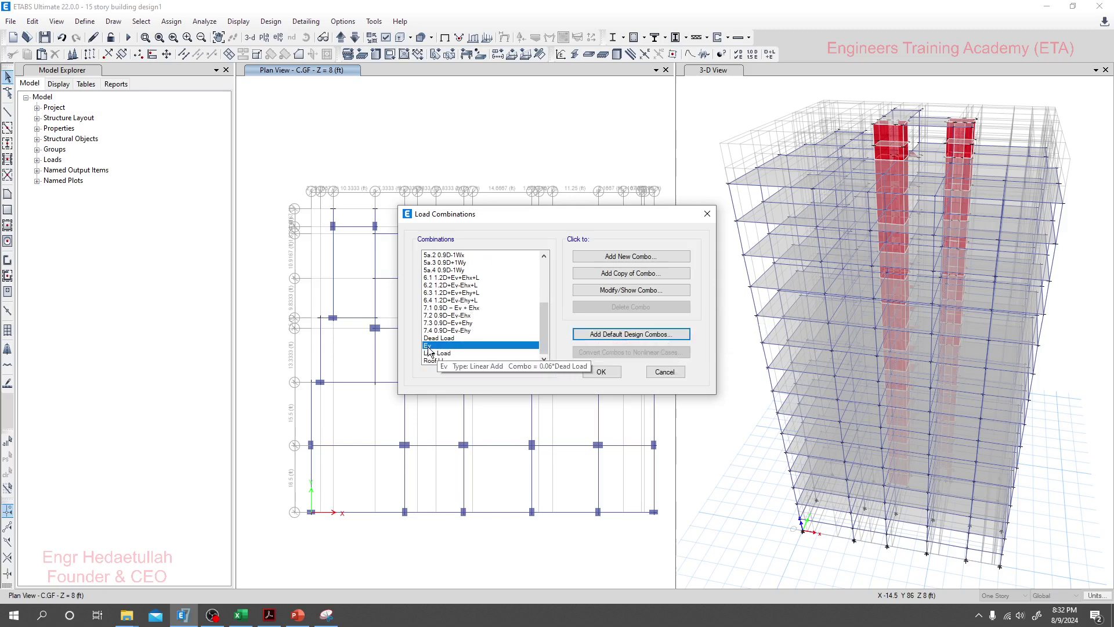
scroll(447, 351, up, 1)
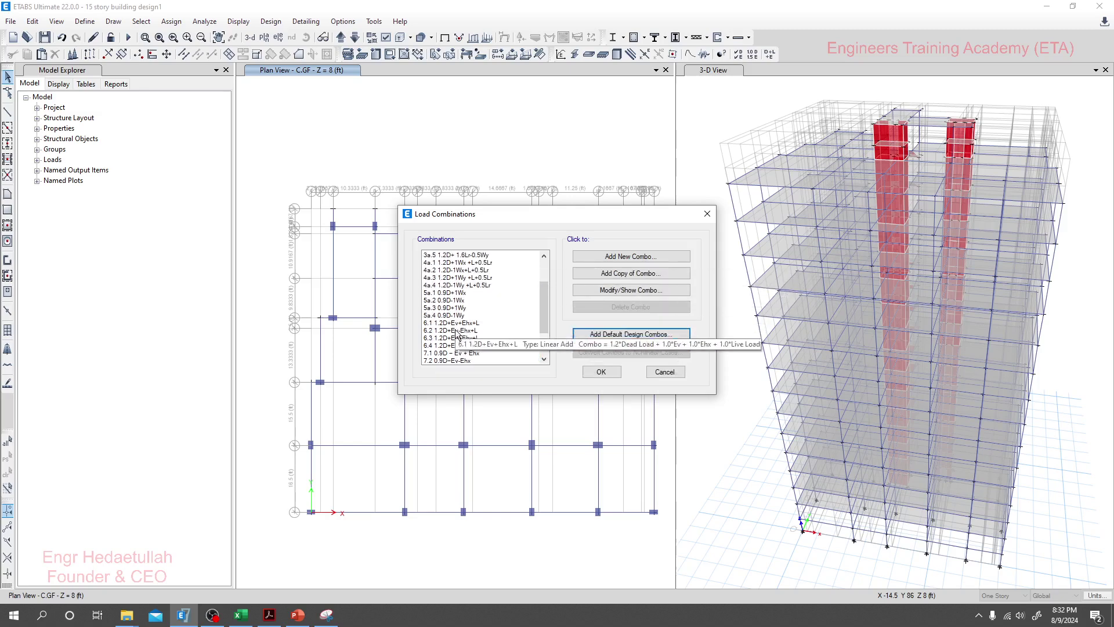
scroll(473, 334, up, 1)
scroll(473, 334, down, 2)
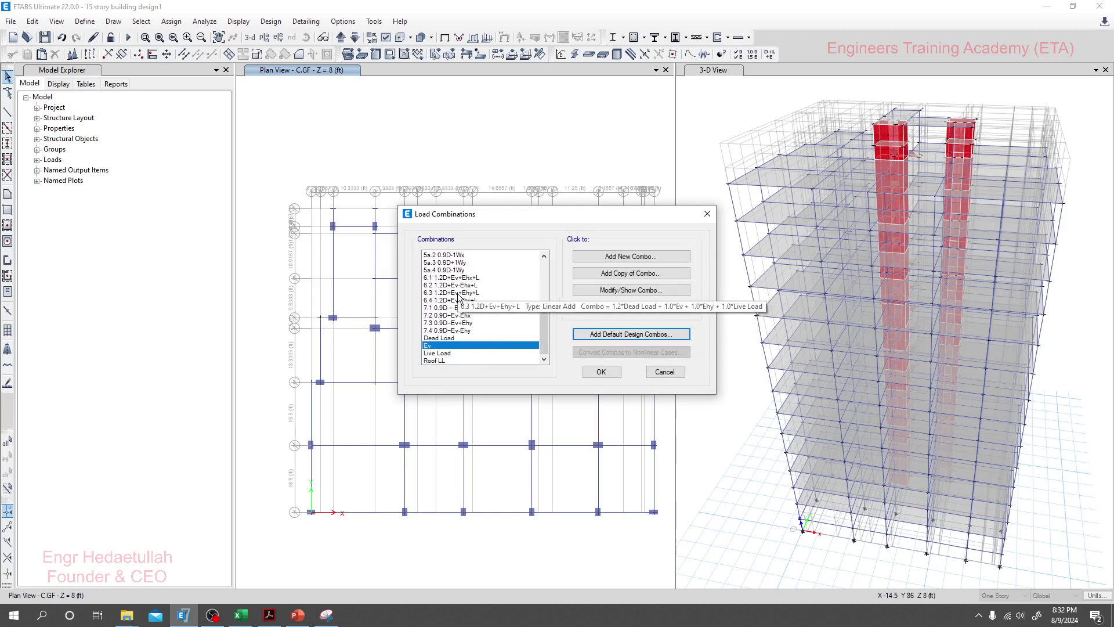
scroll(461, 304, up, 1)
scroll(461, 307, up, 3)
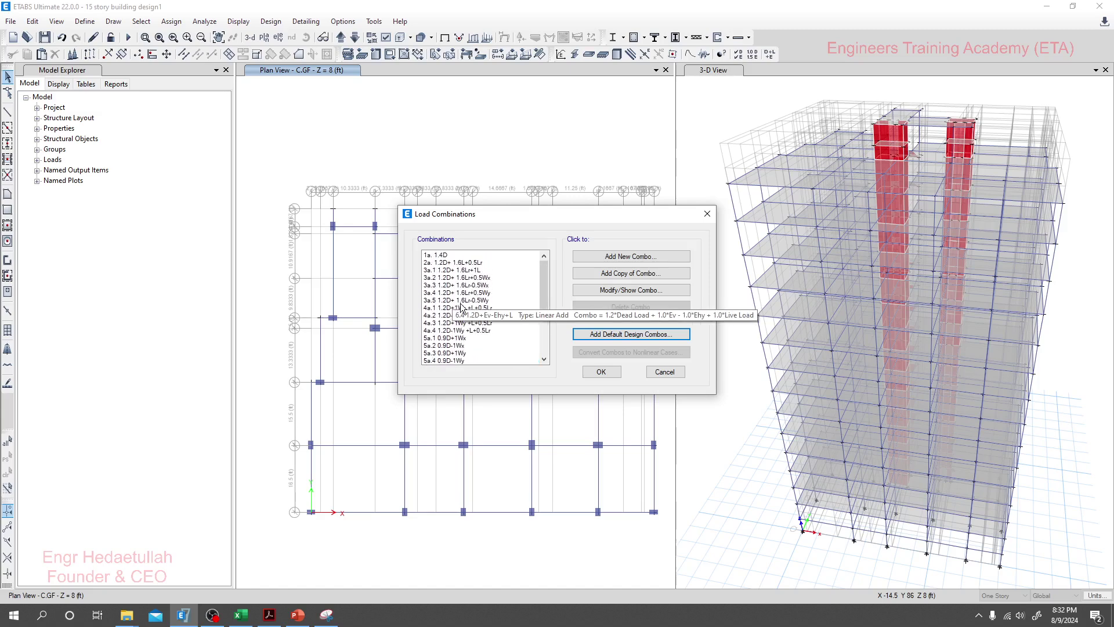
scroll(458, 311, down, 4)
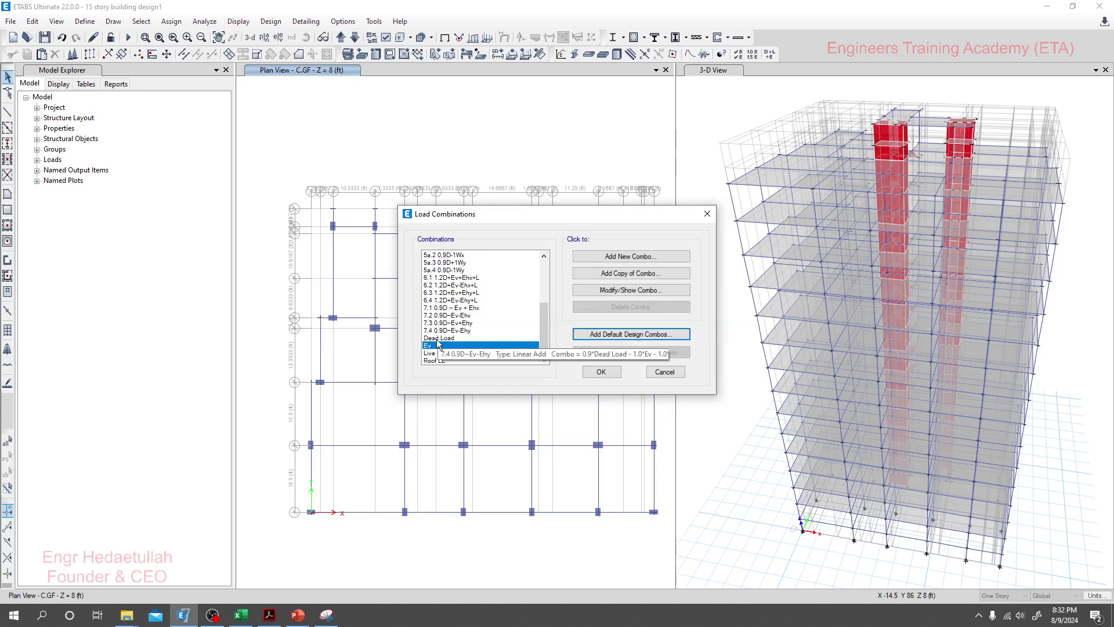
scroll(455, 279, up, 4)
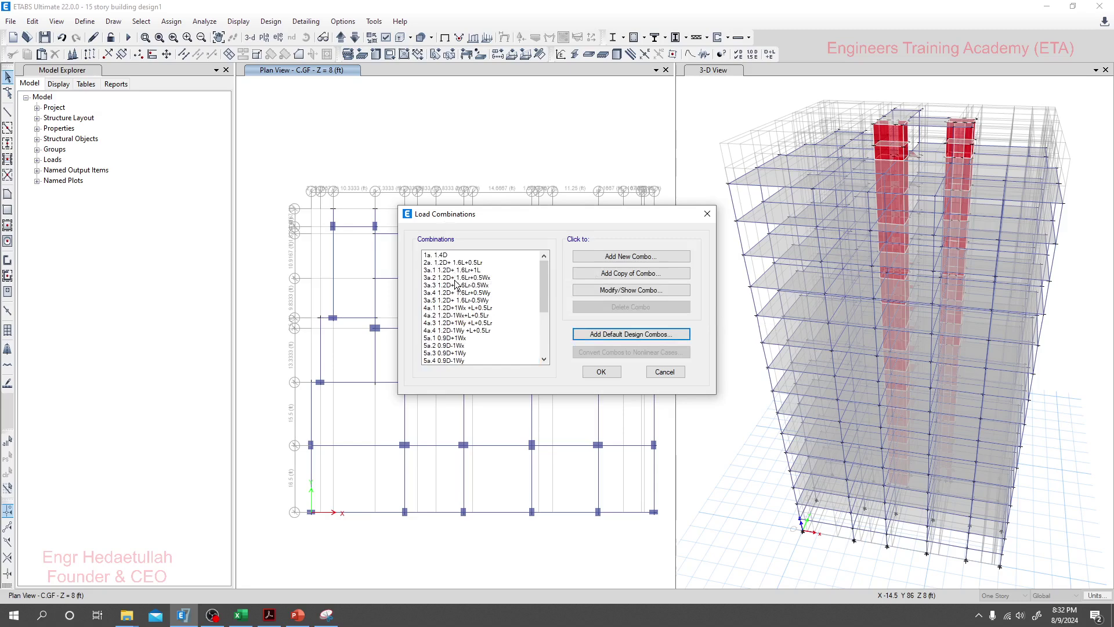
click(606, 377)
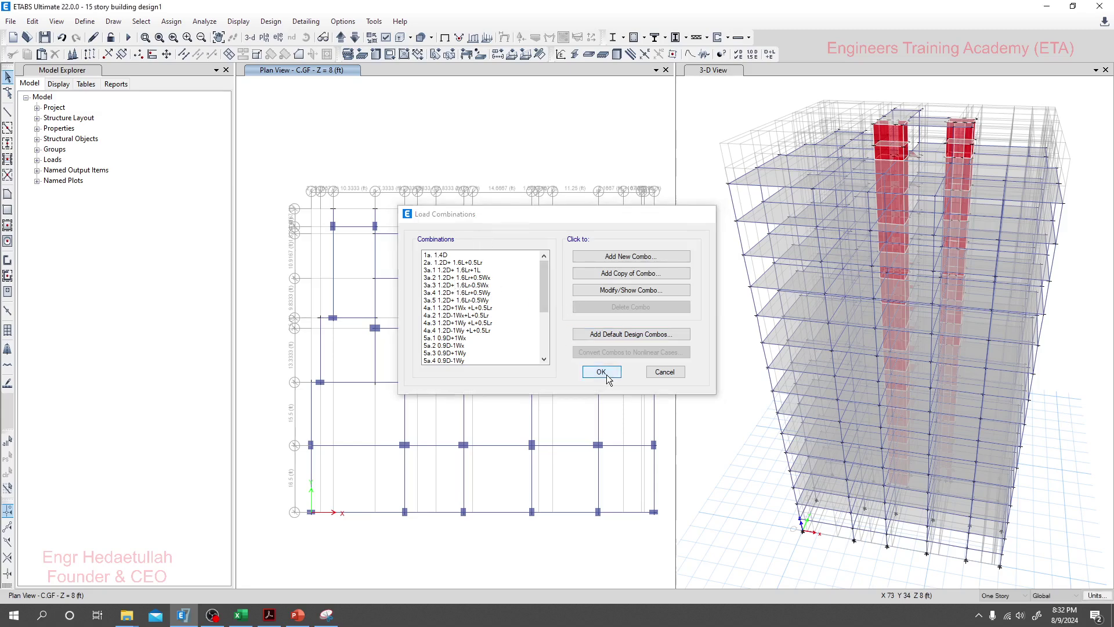
click(46, 39)
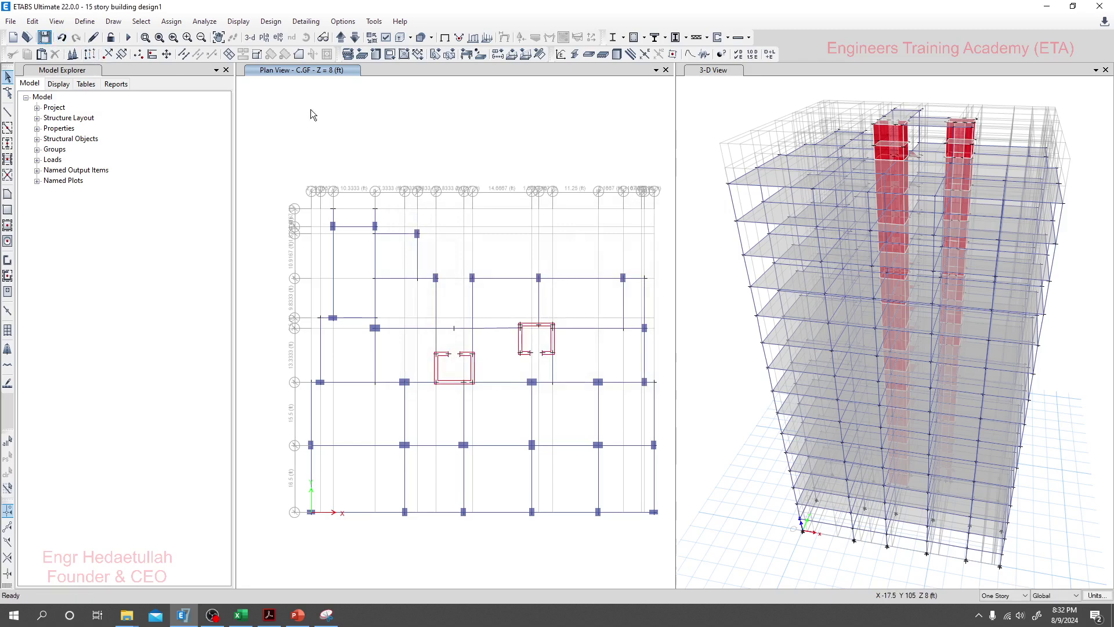